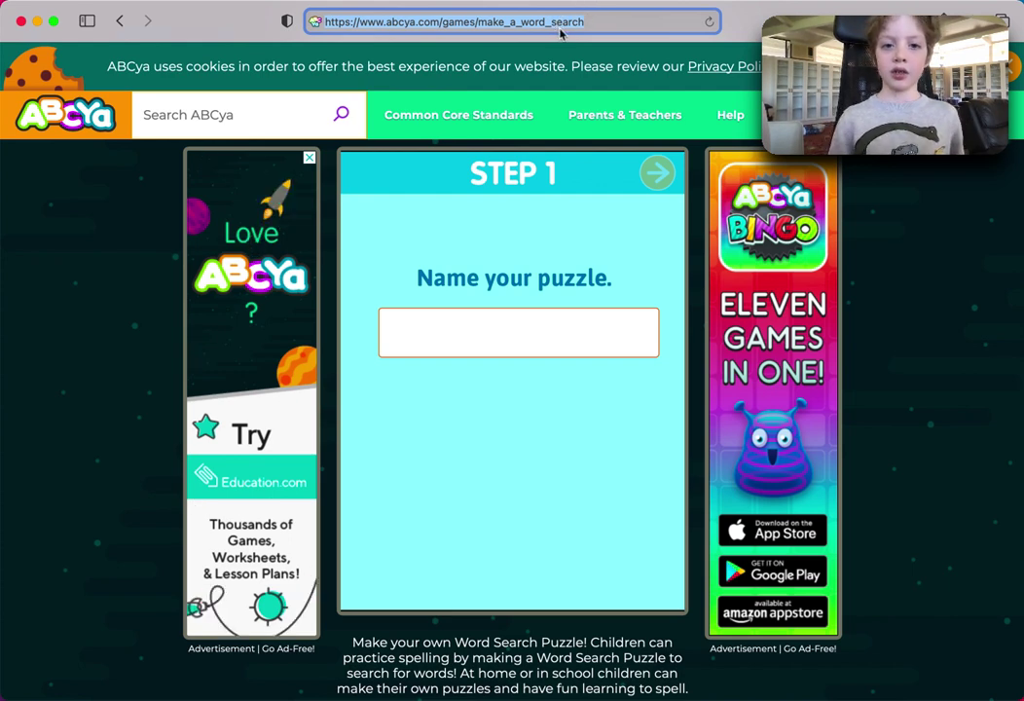
Search the ABCya site for 'word search' and scroll the suggestions toward Word Search Creator
left_click(321, 126)
key("Return")
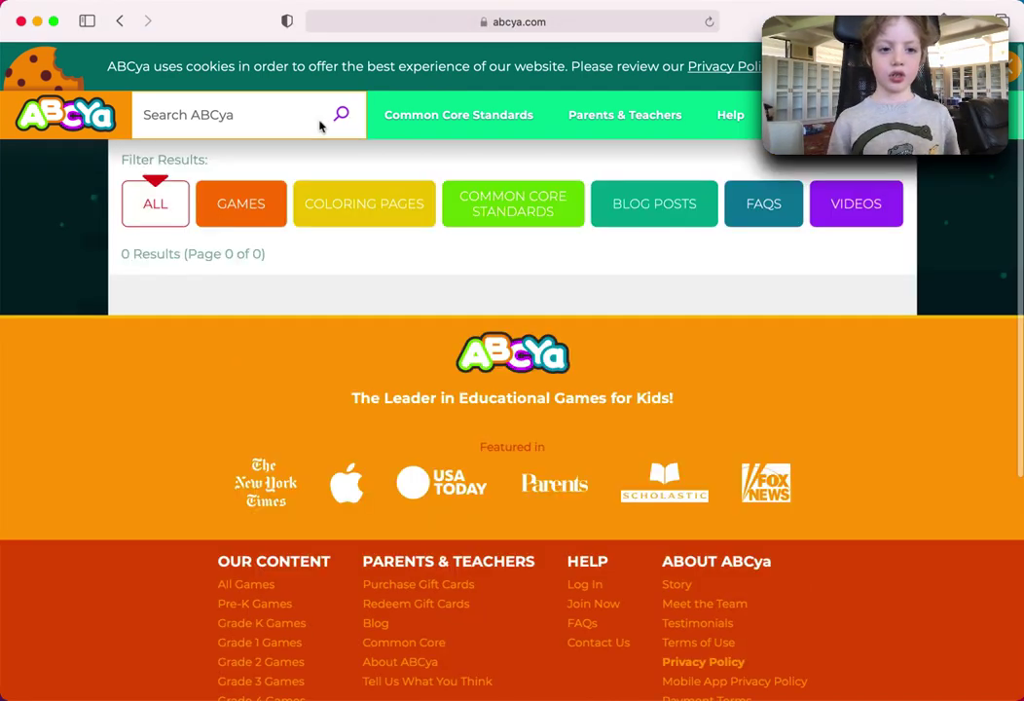
scroll(375, 235, "down", 2)
scroll(325, 228, "up", 1)
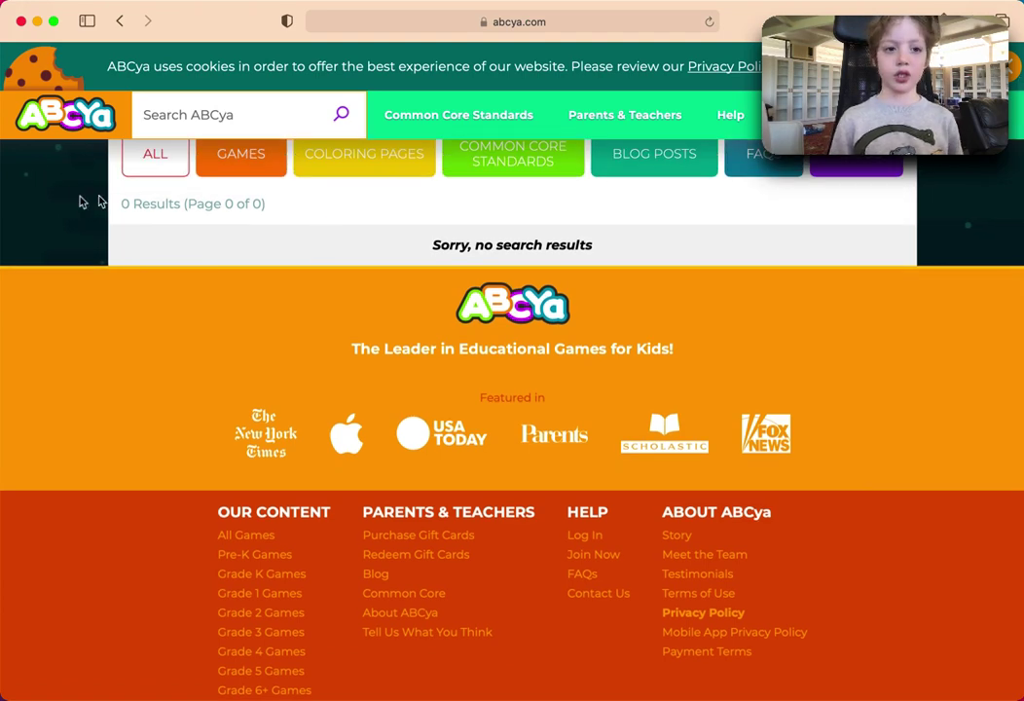
scroll(68, 205, "up", 1)
left_click(171, 118)
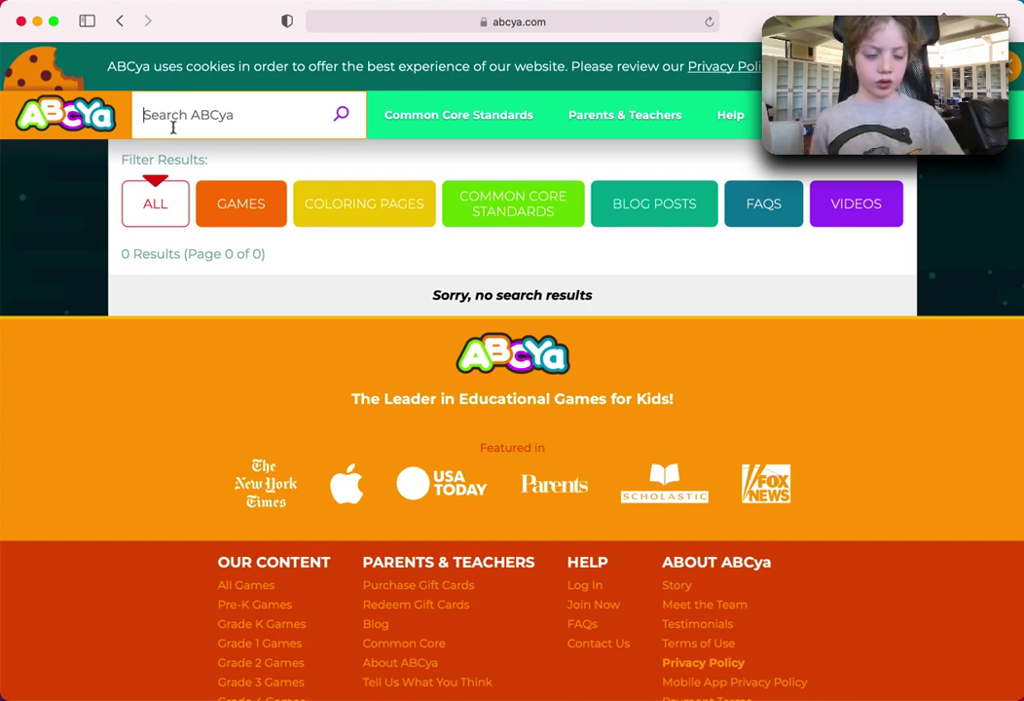
type("w")
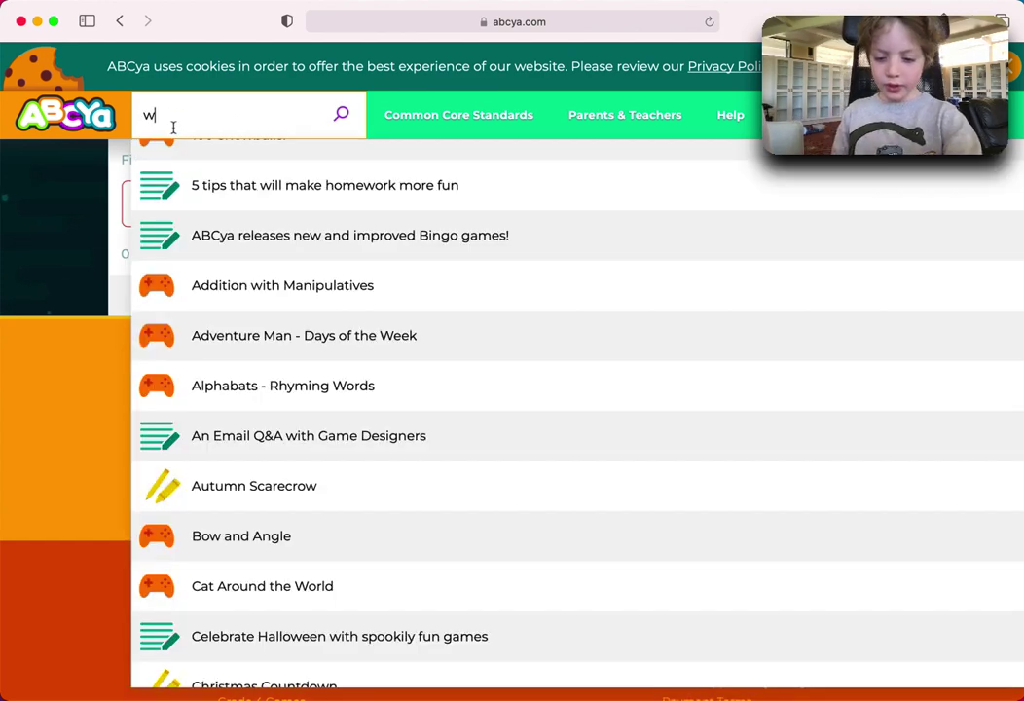
type("or")
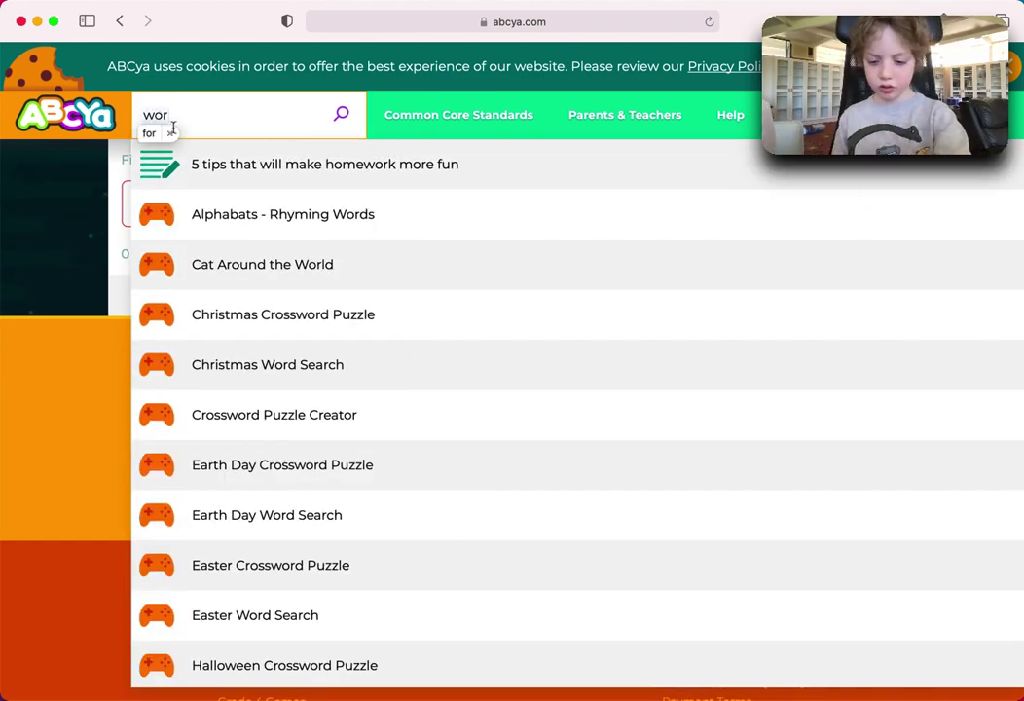
type("d")
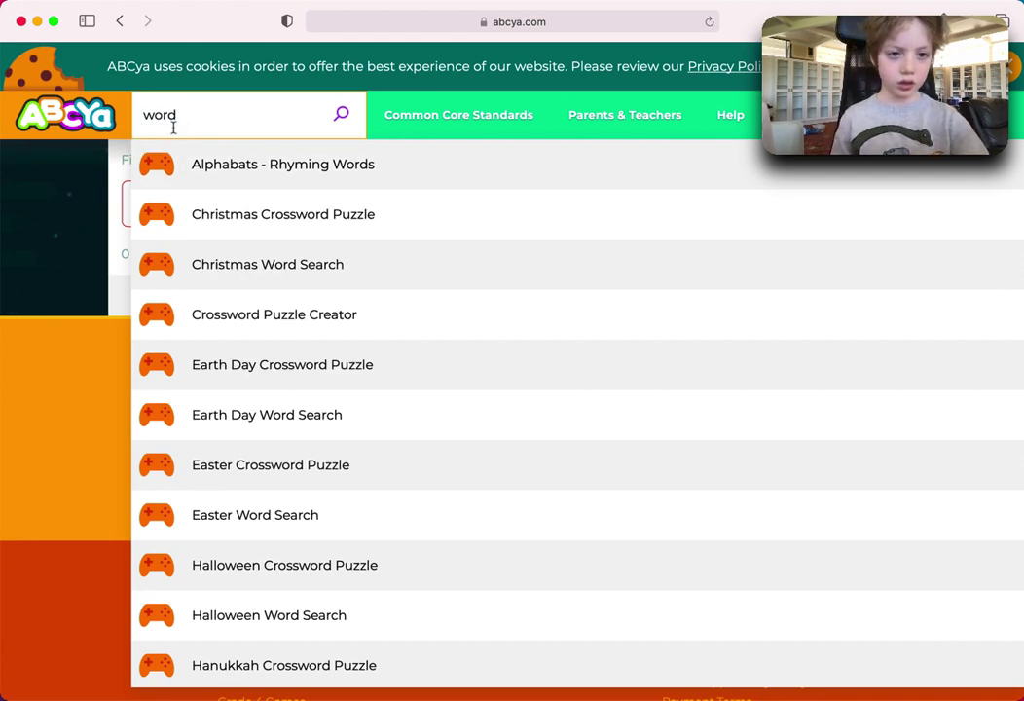
type(" sea")
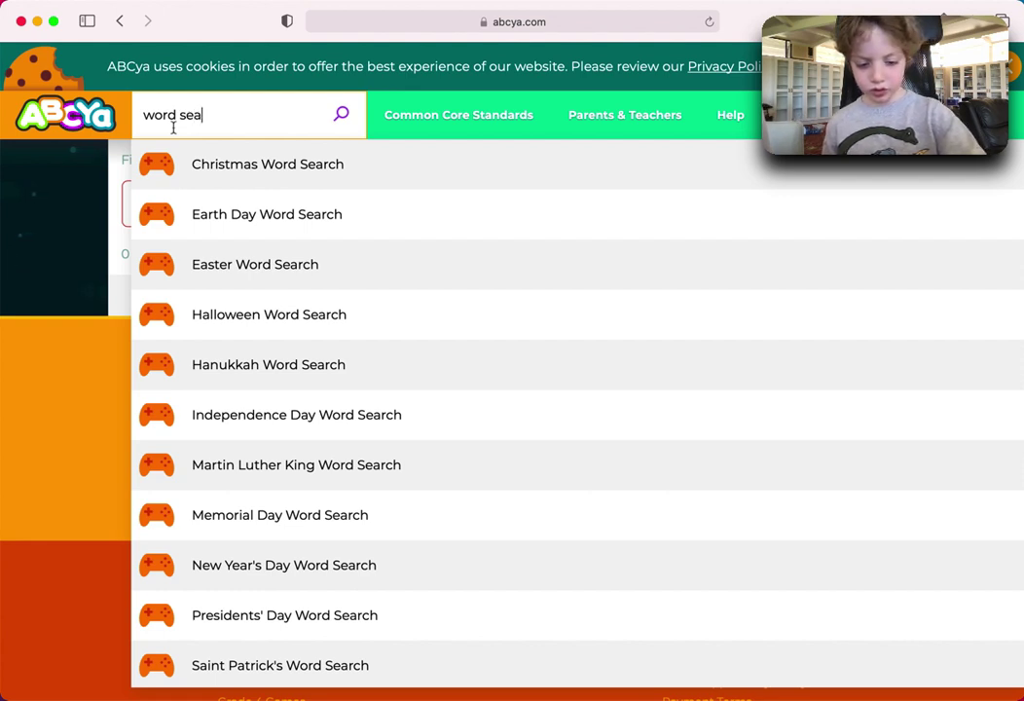
type("rch")
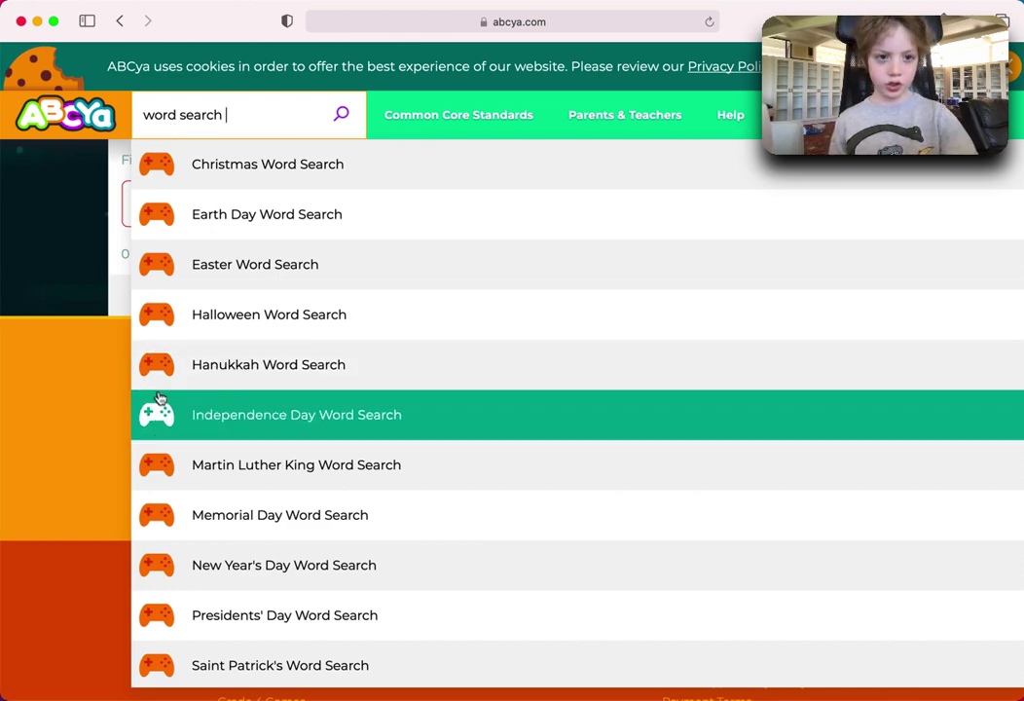
scroll(160, 397, "down", 3)
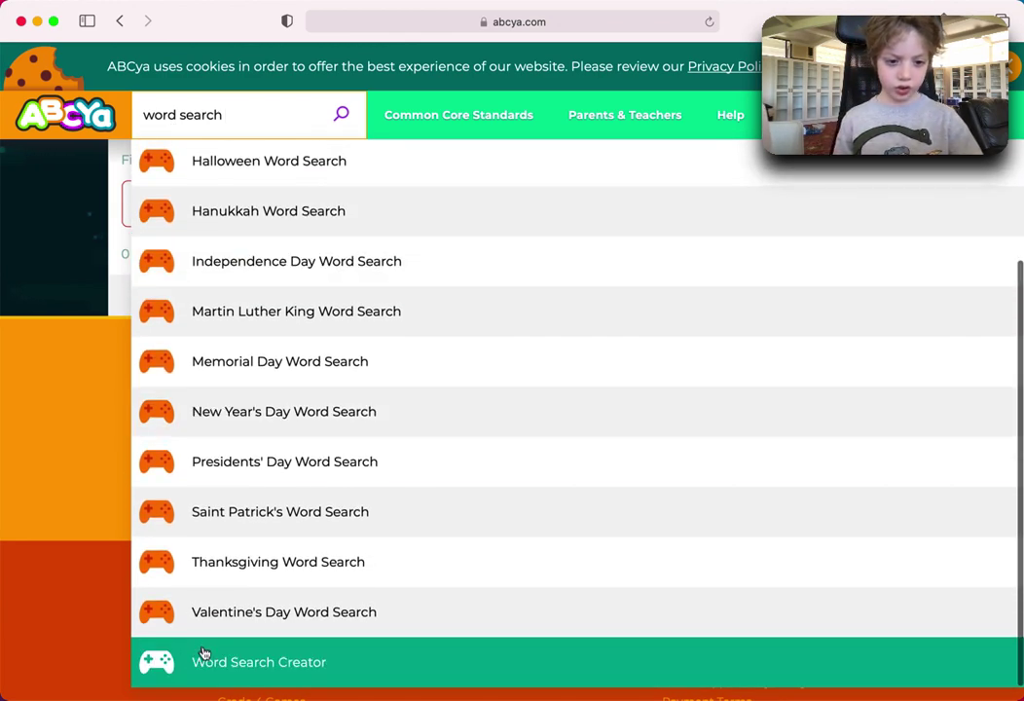
Open Word Search Creator and start a new puzzle named 'PEG spelling'
left_click(203, 653)
scroll(203, 650, "down", 3)
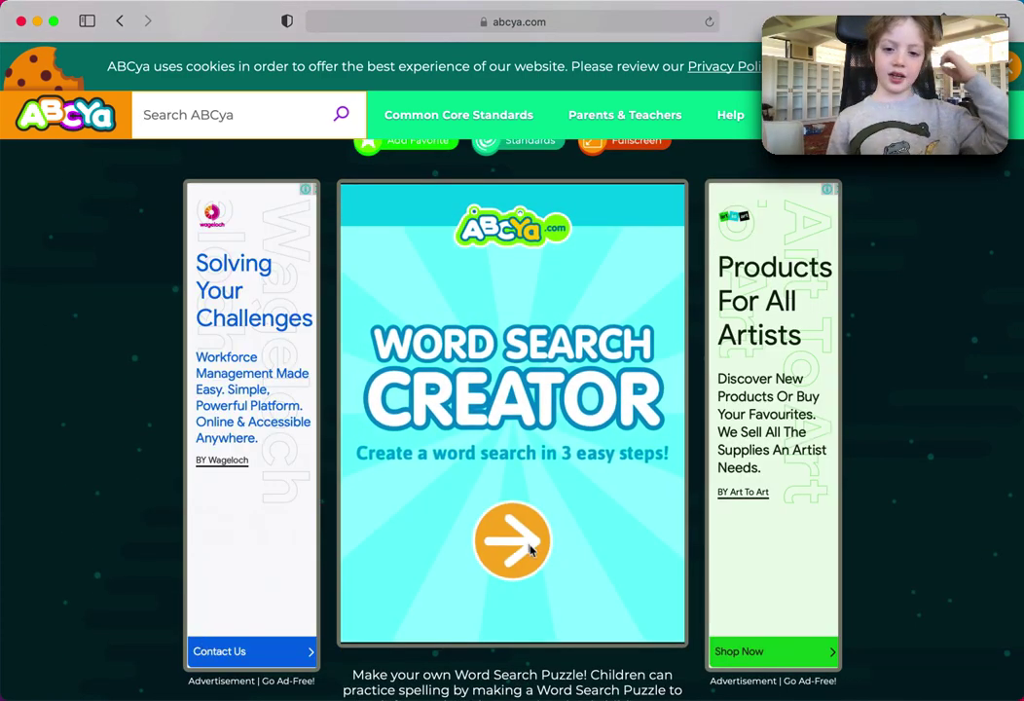
left_click(518, 546)
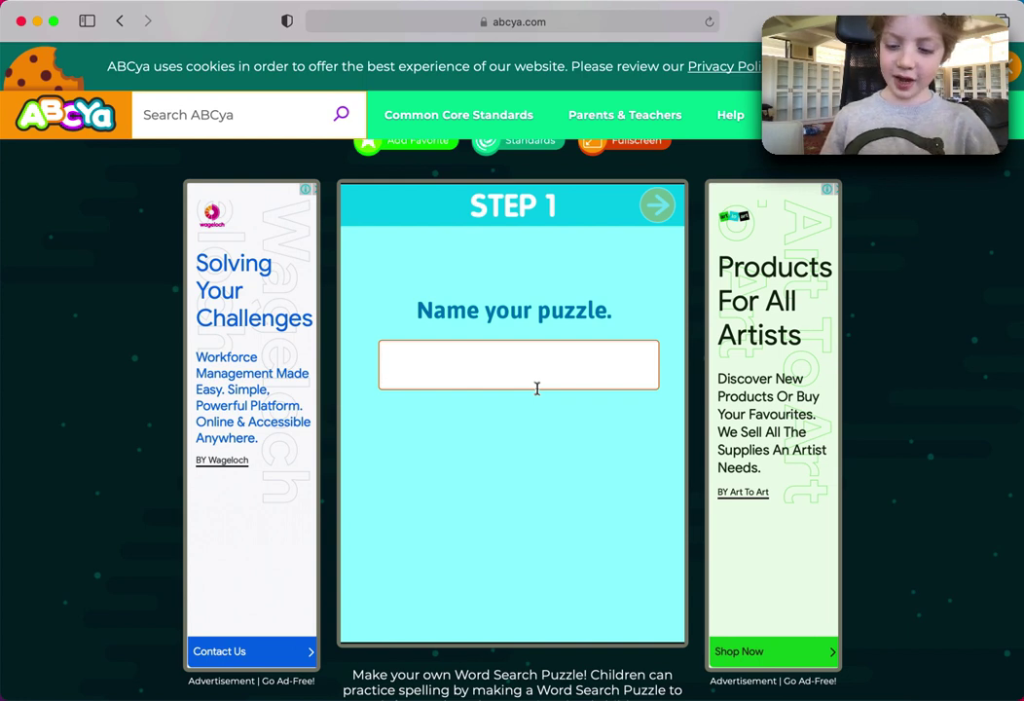
type("PEG")
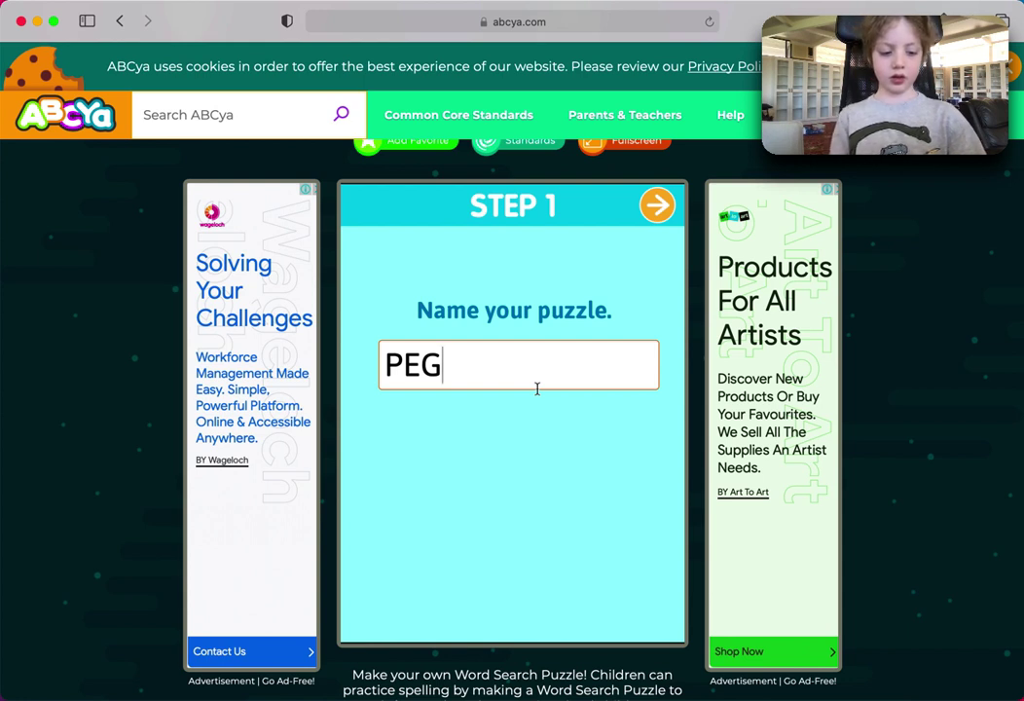
type(" spe")
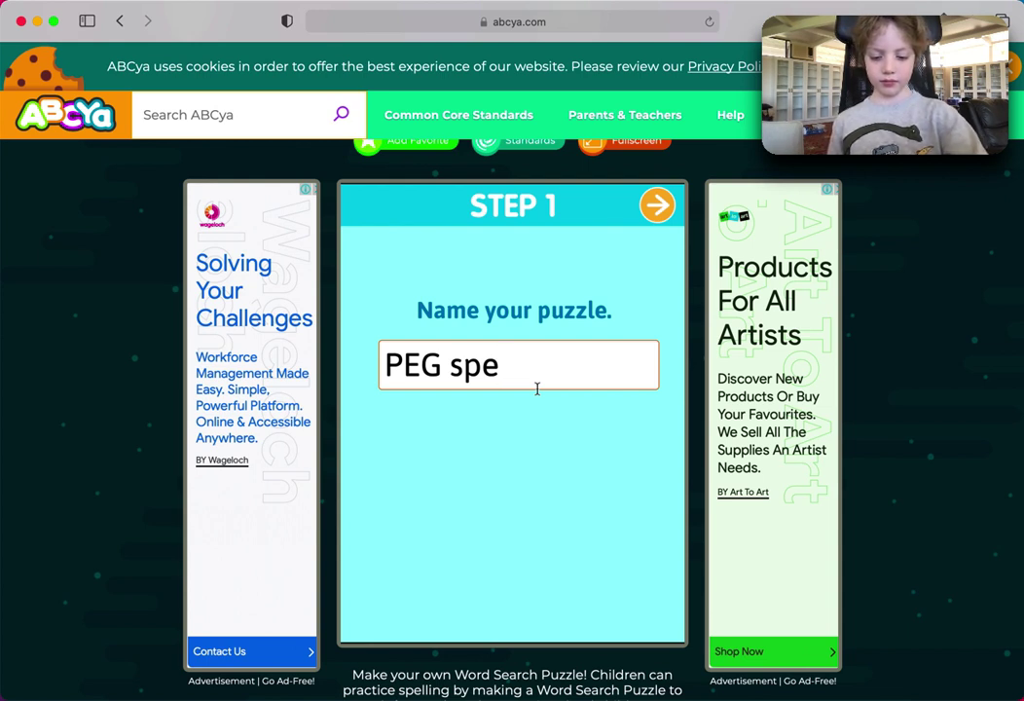
type("ll")
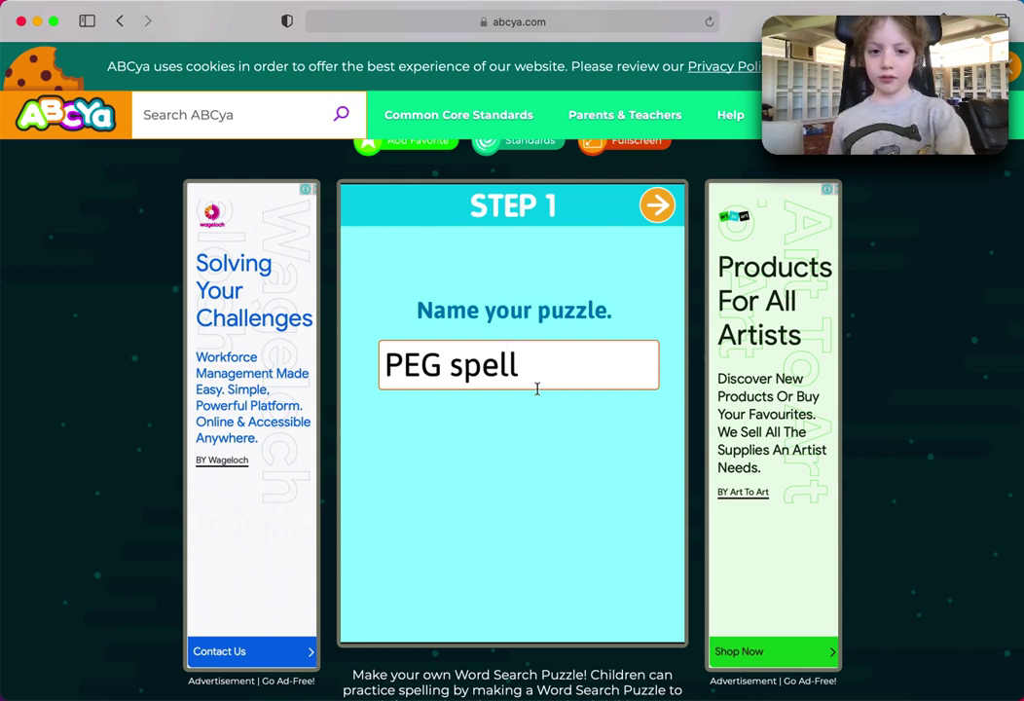
type("ing")
key("Return")
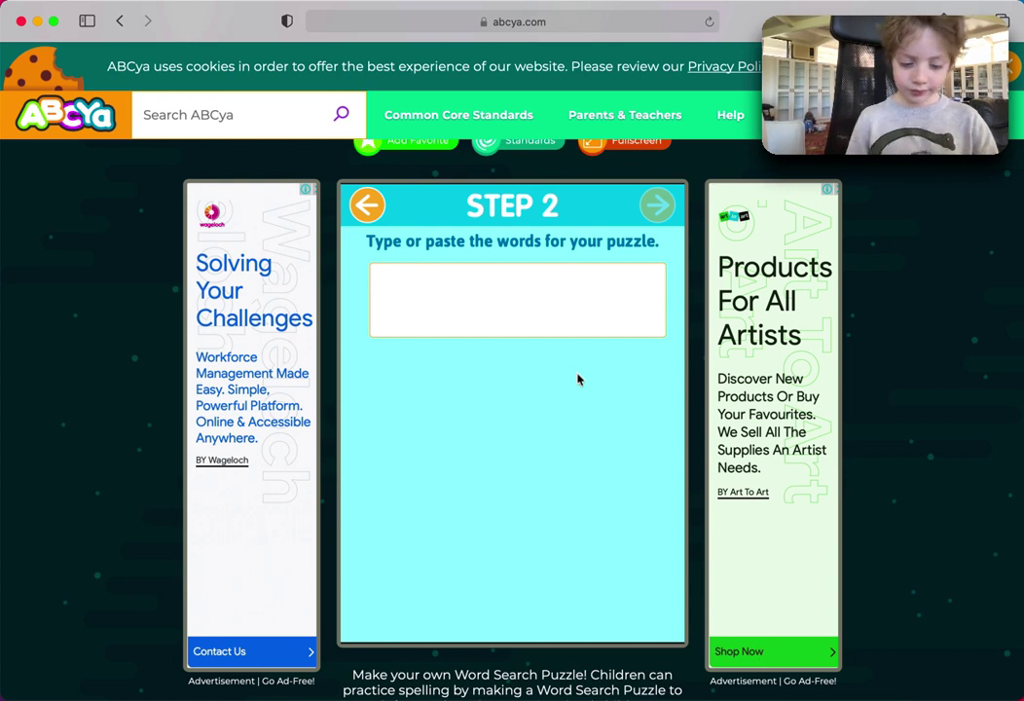
Paste the 15 spelling words into the word list, trim the extra text, and continue
type("mob log from off spin one Ask toy Over mask cask task Basically cards Happy tedd")
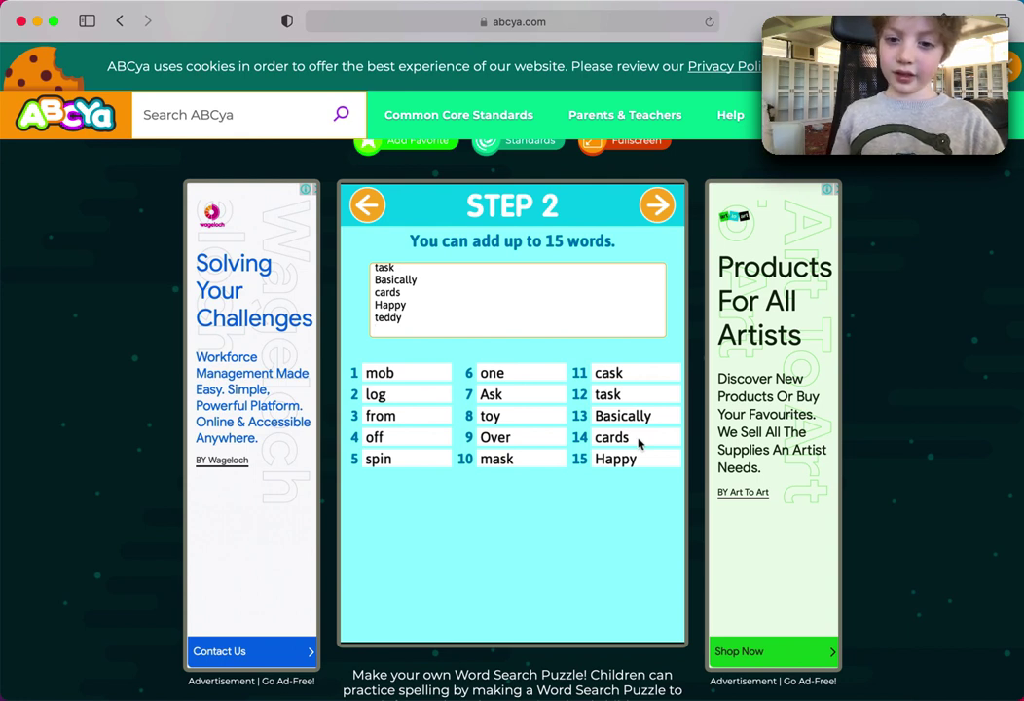
key("BackSpace")
key("BackSpace")
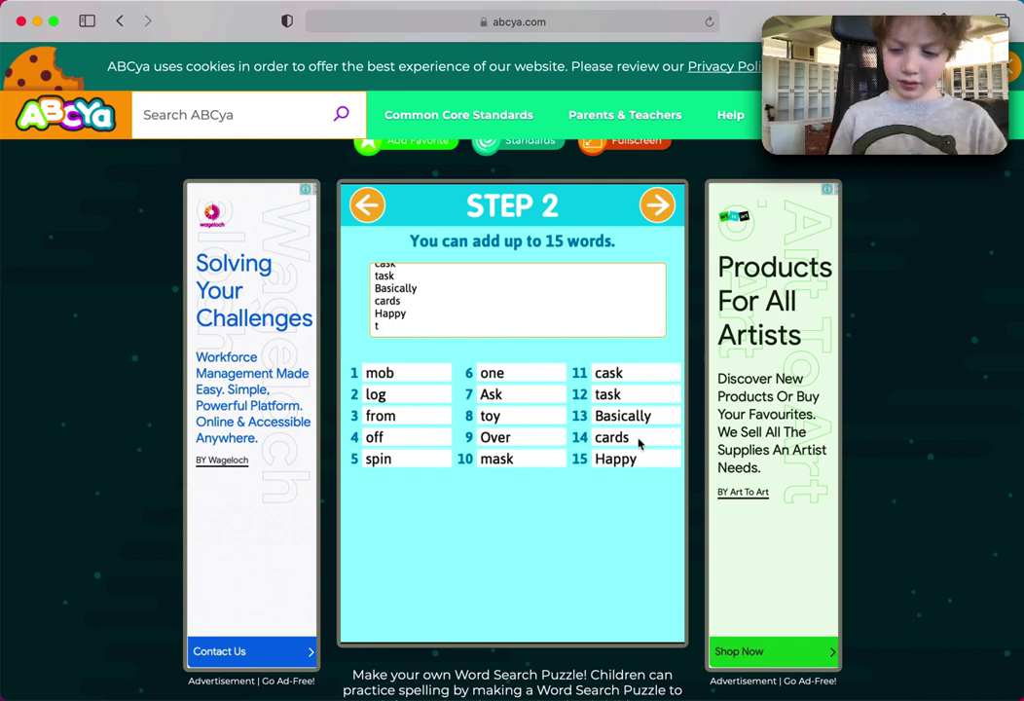
left_click(663, 213)
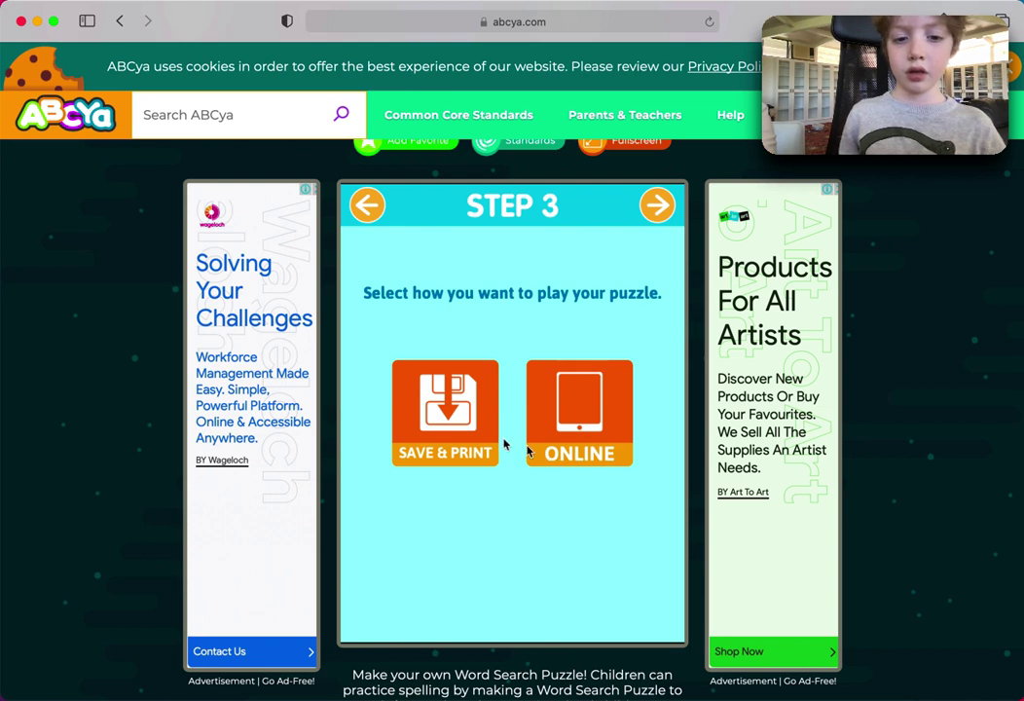
Choose Save & Print, generate the PEG spelling grid, and allow its image download
left_click(463, 435)
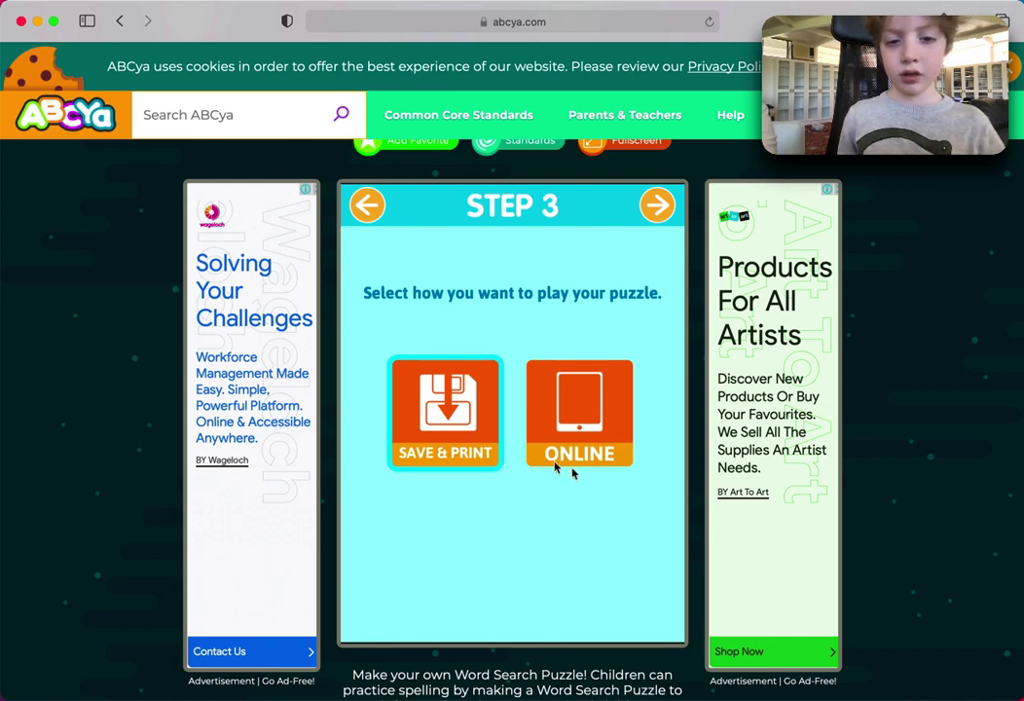
left_click(668, 215)
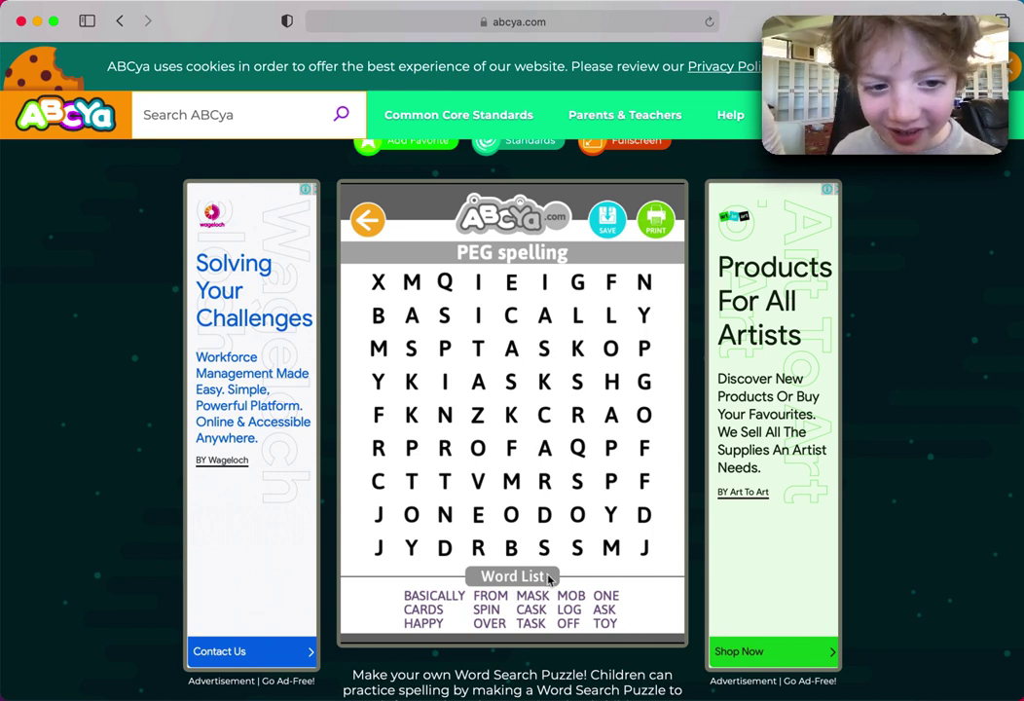
left_click(617, 224)
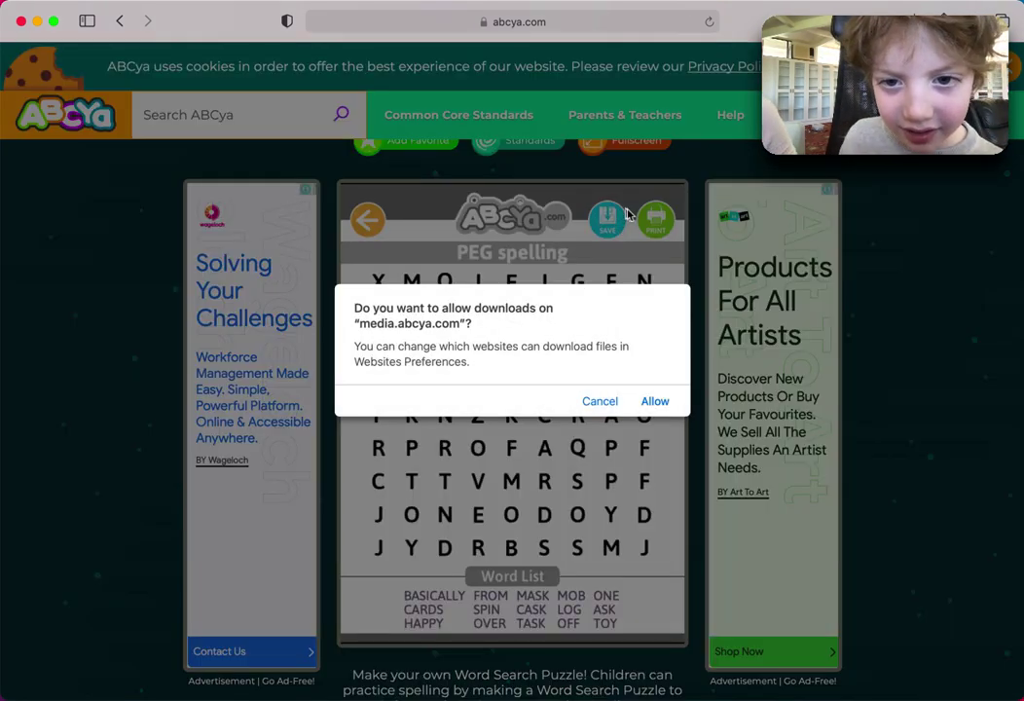
left_click(643, 411)
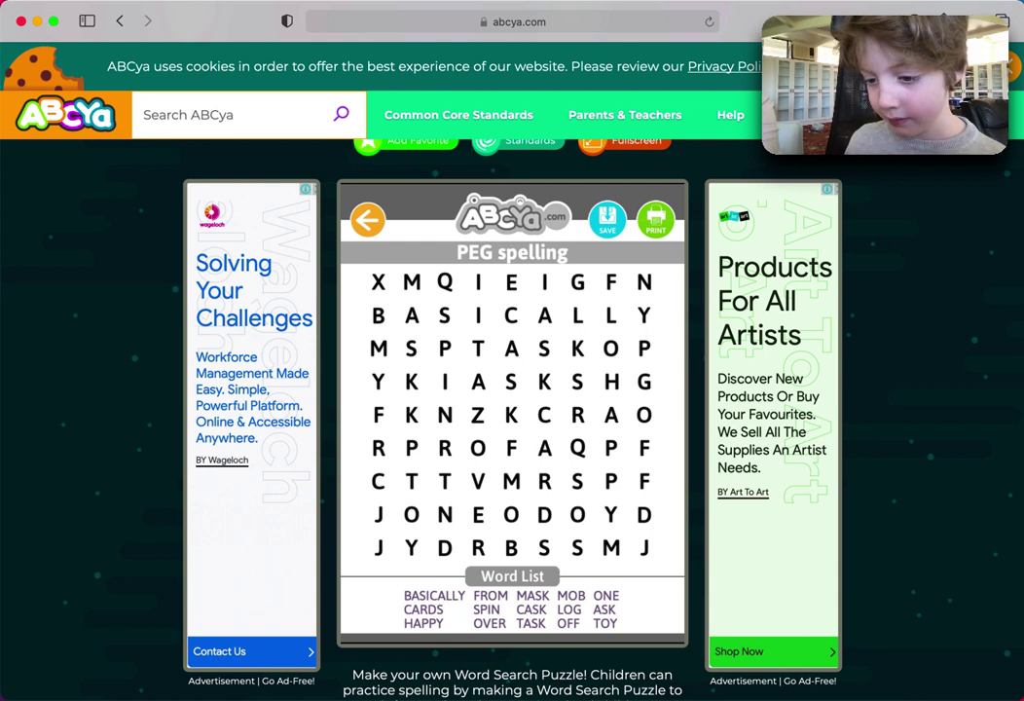
left_click(1013, 697)
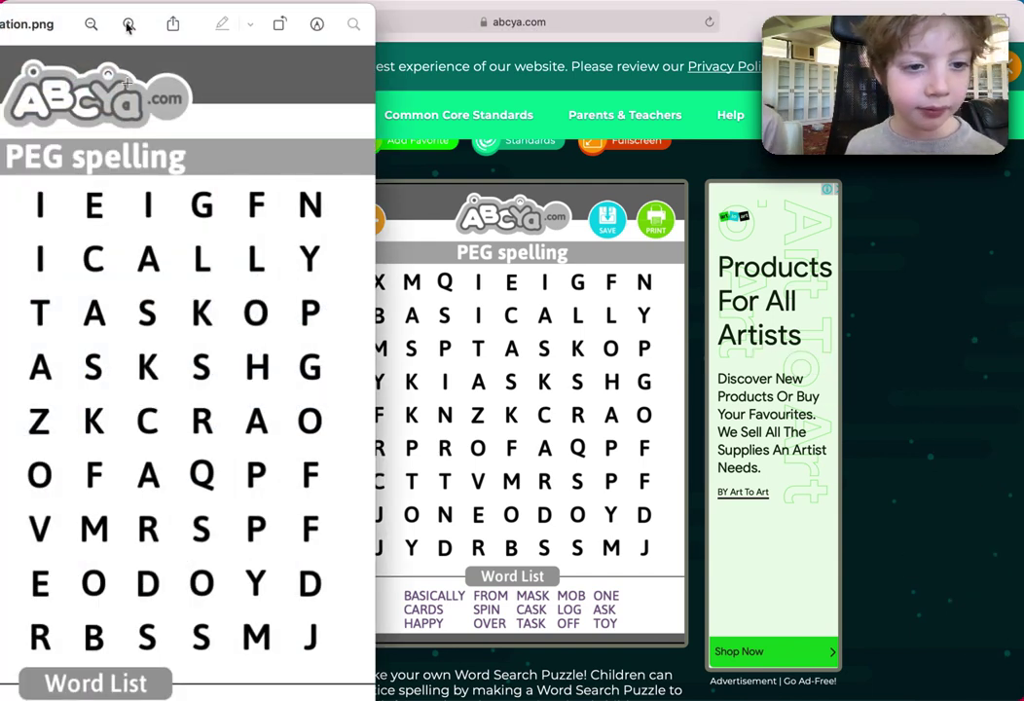
Drag the Preview window showing ABCya! Creation.png fully into view
left_click_drag(2, 26, 364, 21)
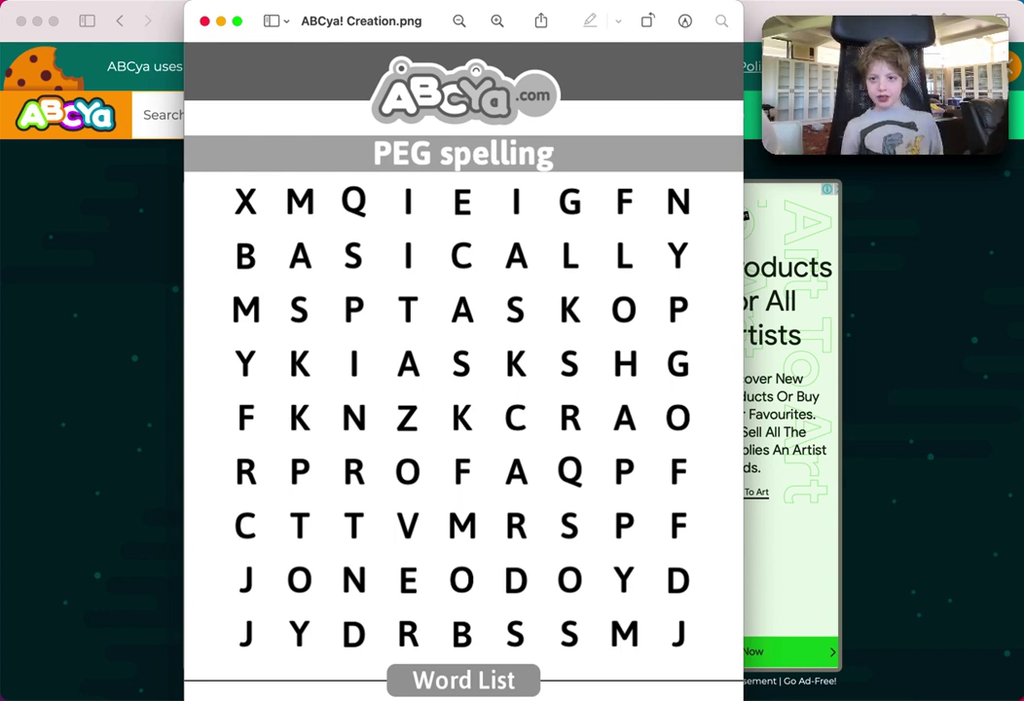
left_click(950, 9)
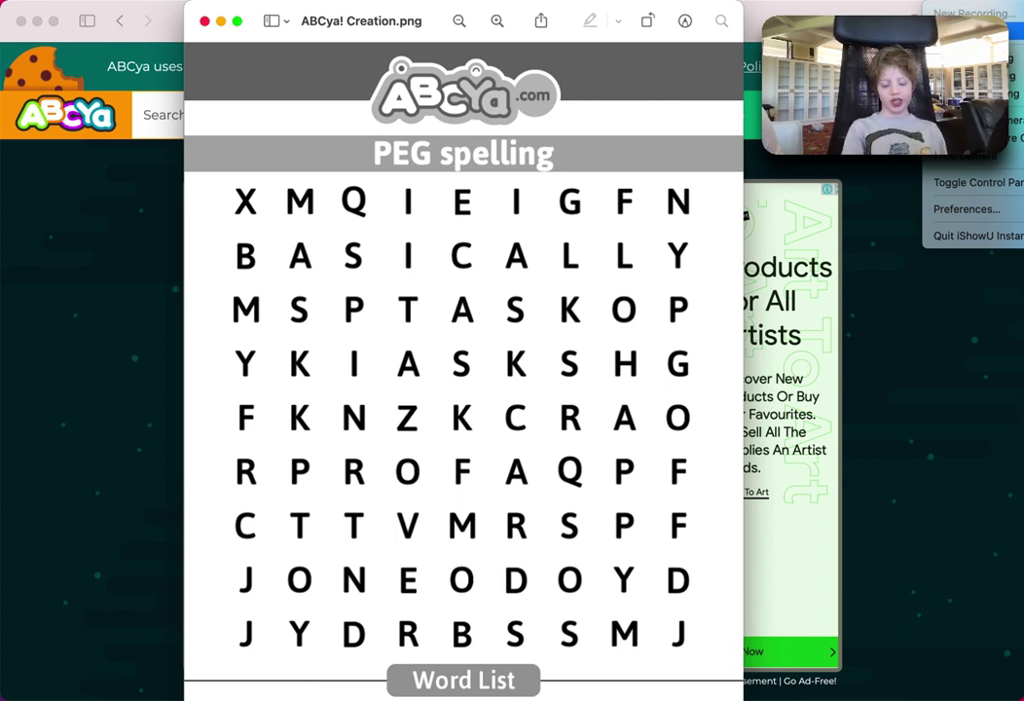
key("Escape")
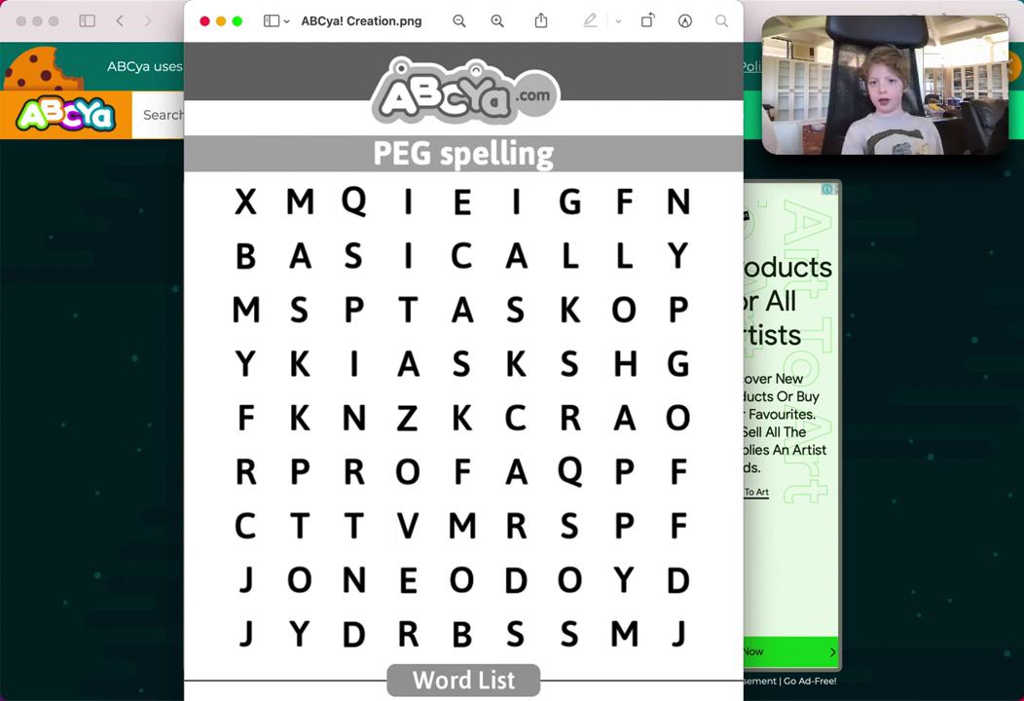